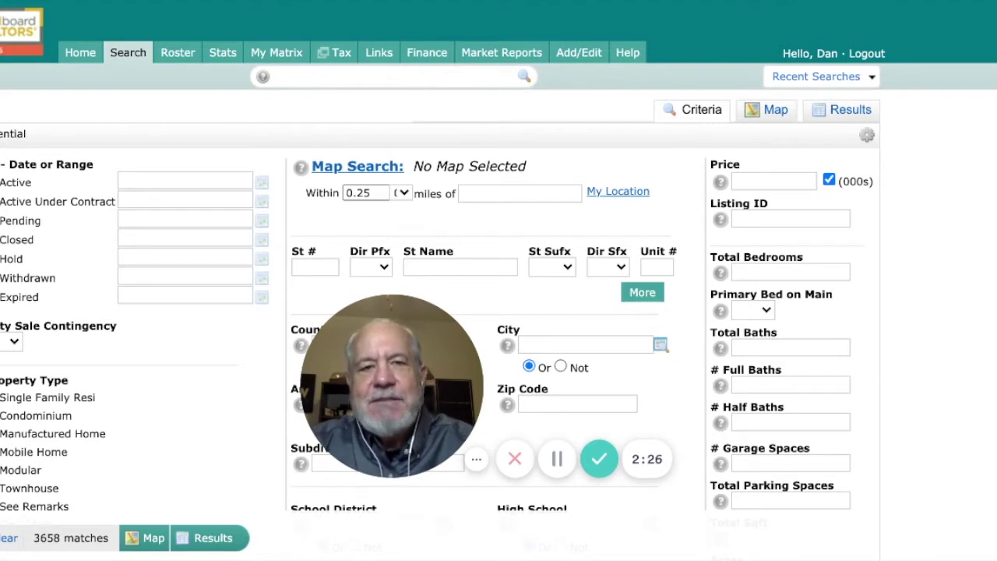
Step: Limit the residential search to the city of Cedar Park
left_click(532, 346)
type("Ceda")
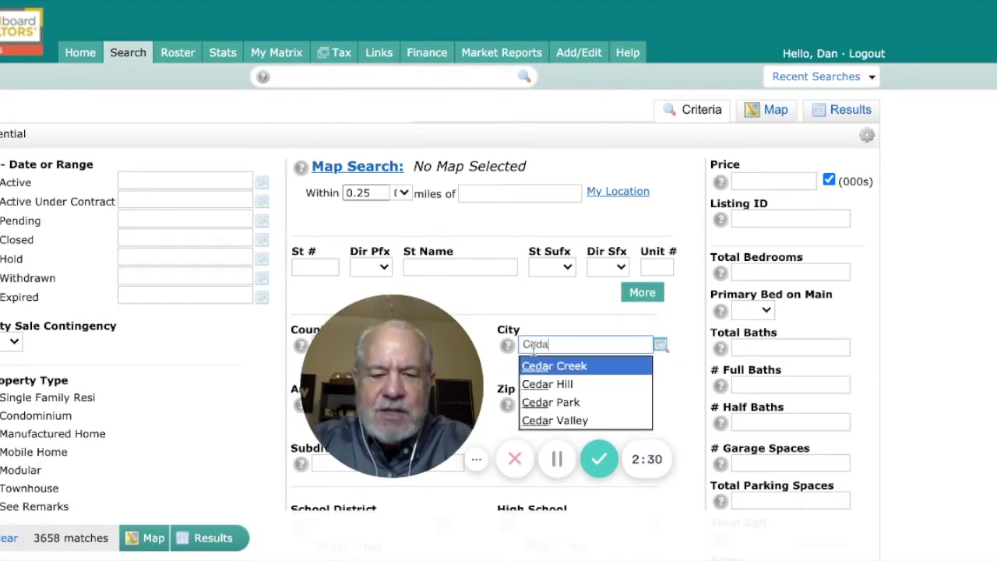
type("r Park")
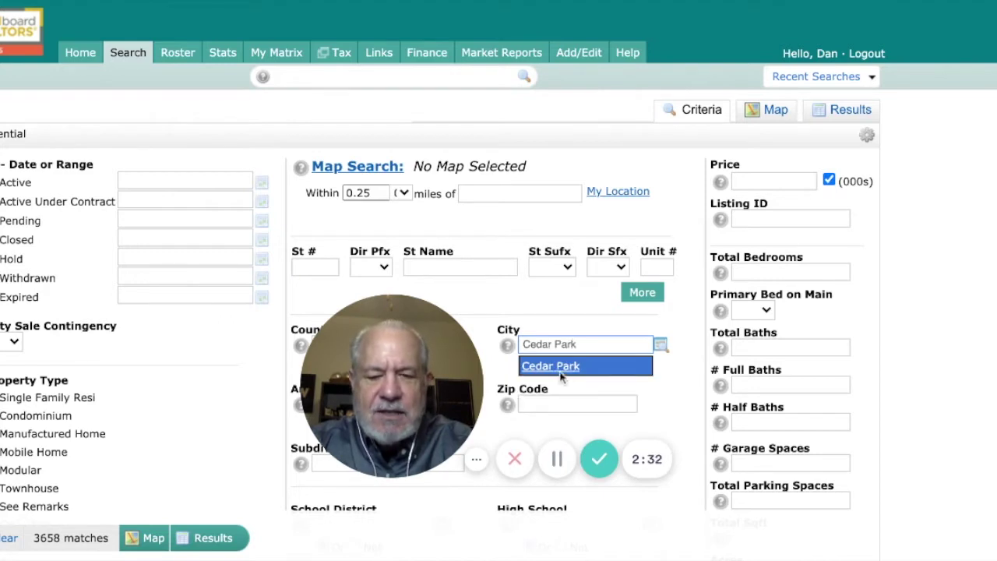
left_click(559, 368)
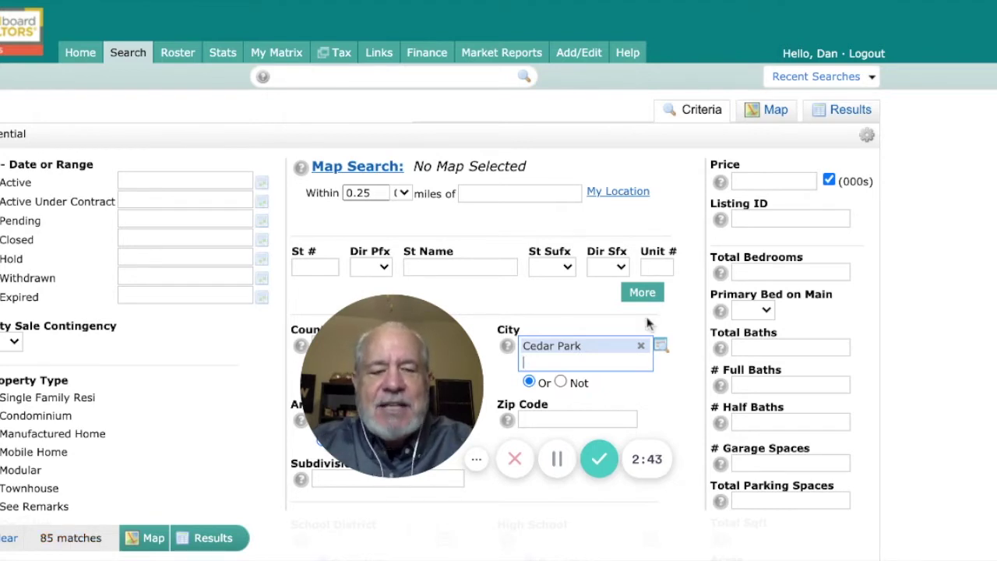
Step: Set the price range to 400-500 in thousands
left_click(744, 182)
type("40")
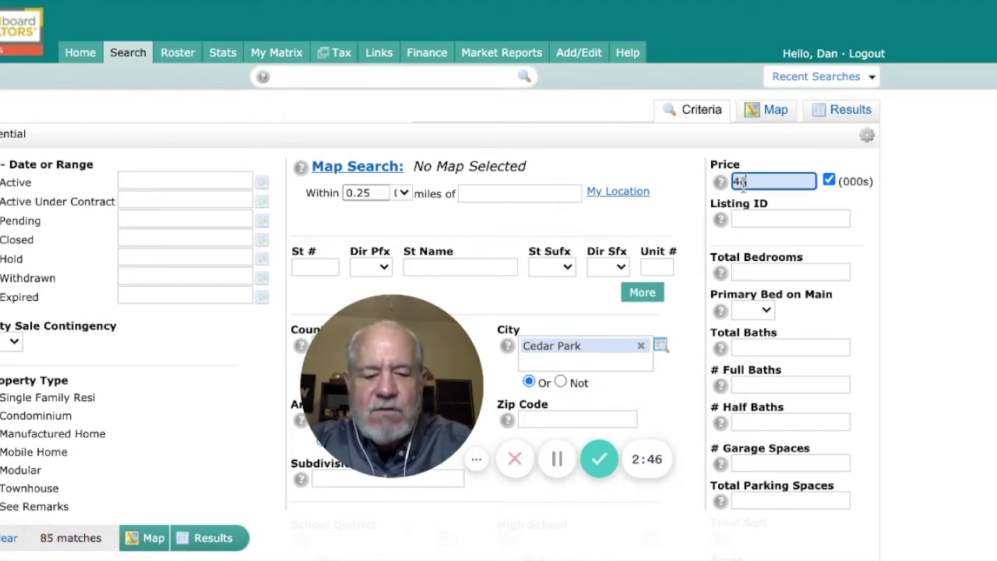
type("0-500")
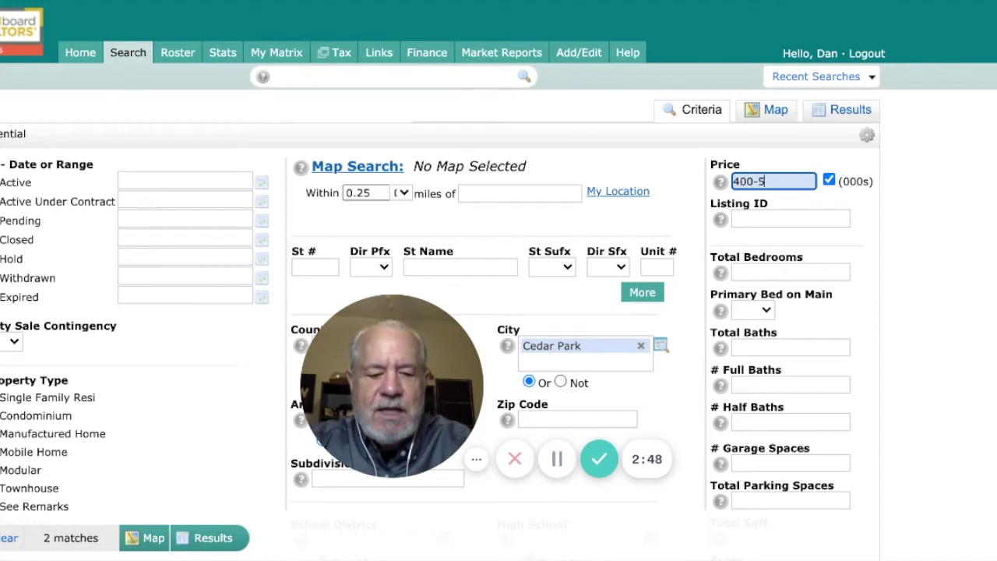
left_click(855, 204)
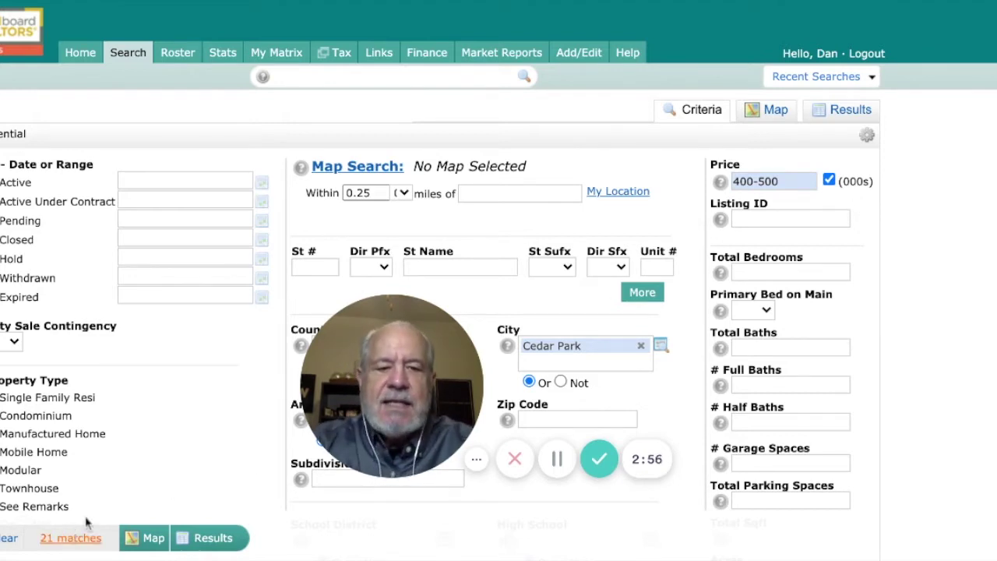
Step: Restrict the search to homes with 2 levels
scroll(765, 425, "down", 1)
scroll(764, 425, "down", 3)
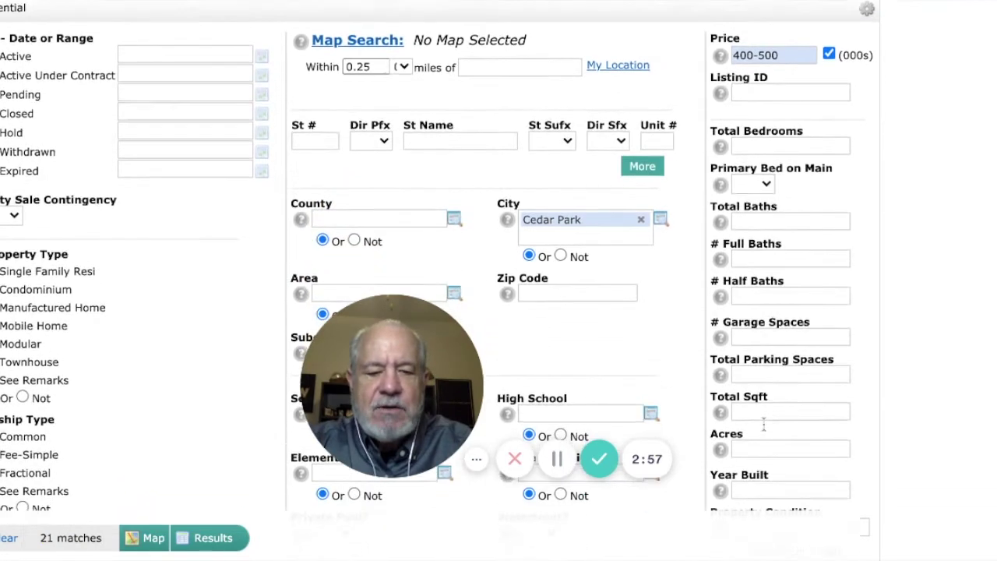
scroll(742, 433, "down", 1)
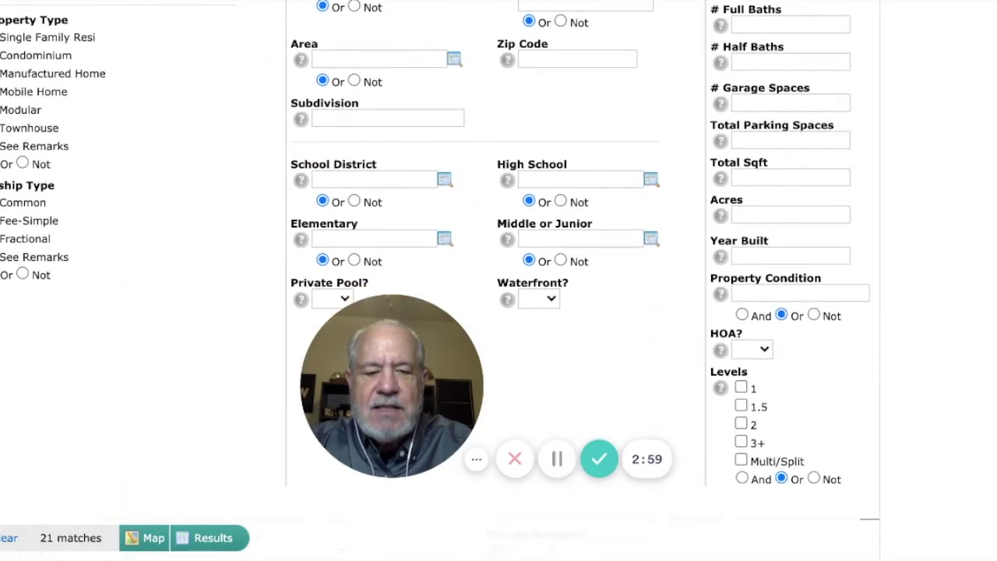
left_click(741, 424)
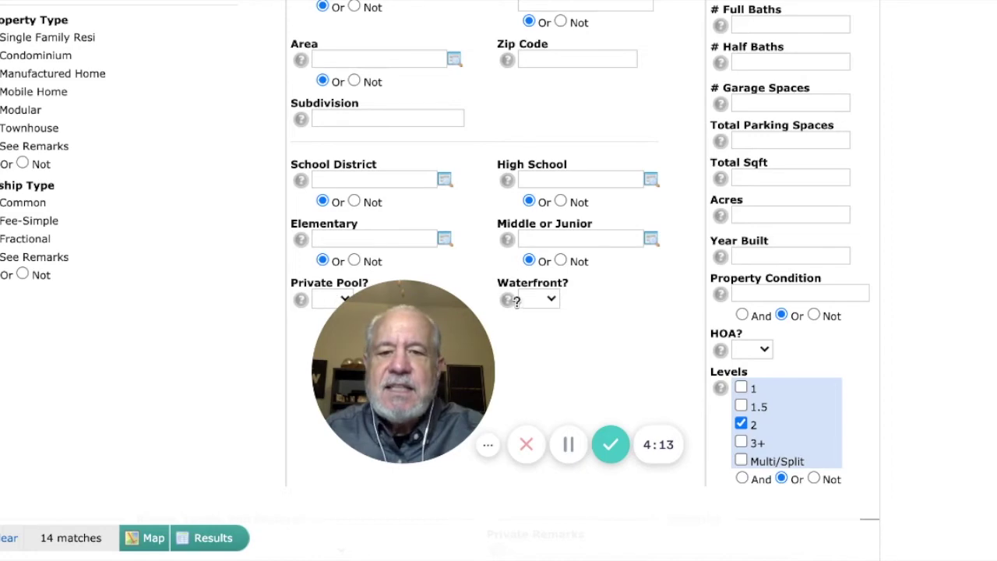
Step: Show the matching listings on the map with the Cedar Park area in view
scroll(543, 306, "up", 5)
scroll(543, 306, "up", 1)
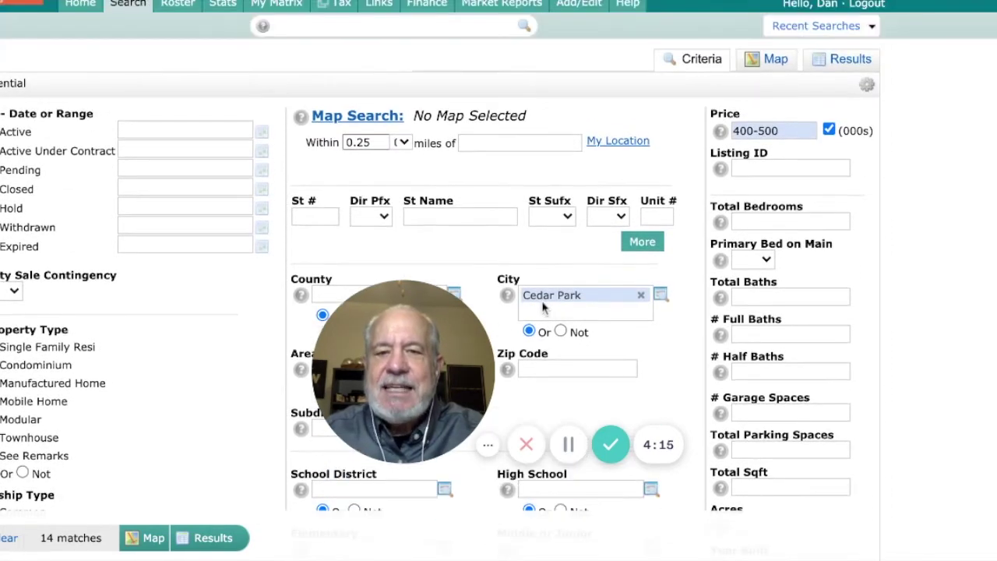
scroll(552, 275, "up", 1)
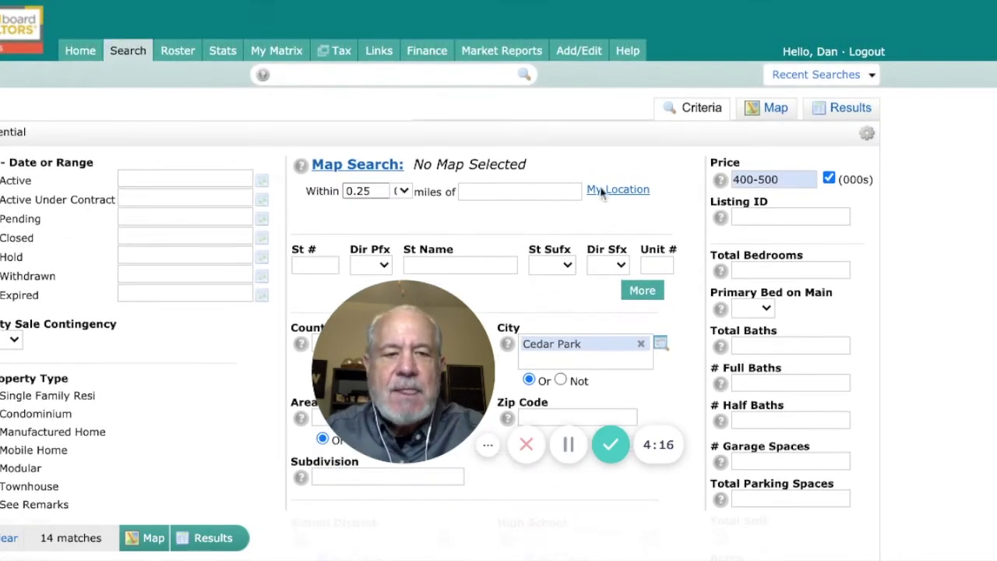
left_click(771, 110)
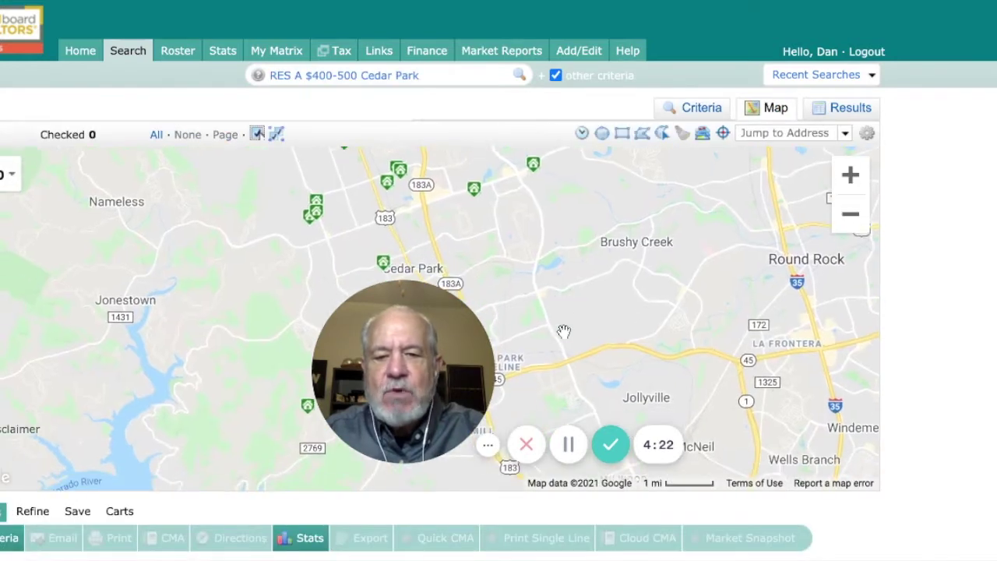
left_click_drag(564, 331, 556, 383)
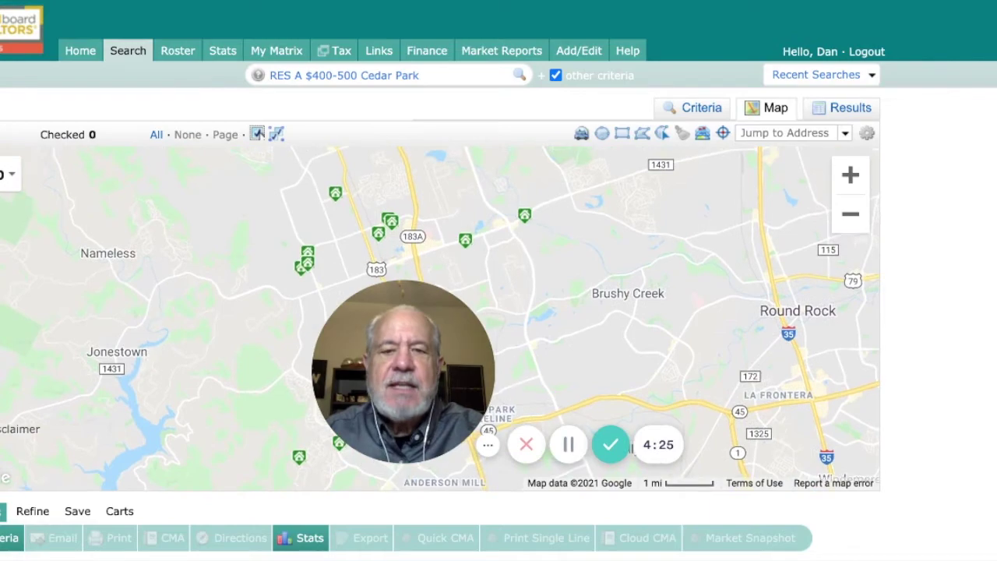
Step: Add a Drive Time area to the map for driving to the destination's street address, arriving at 8:30 AM in 15 min
left_click(582, 138)
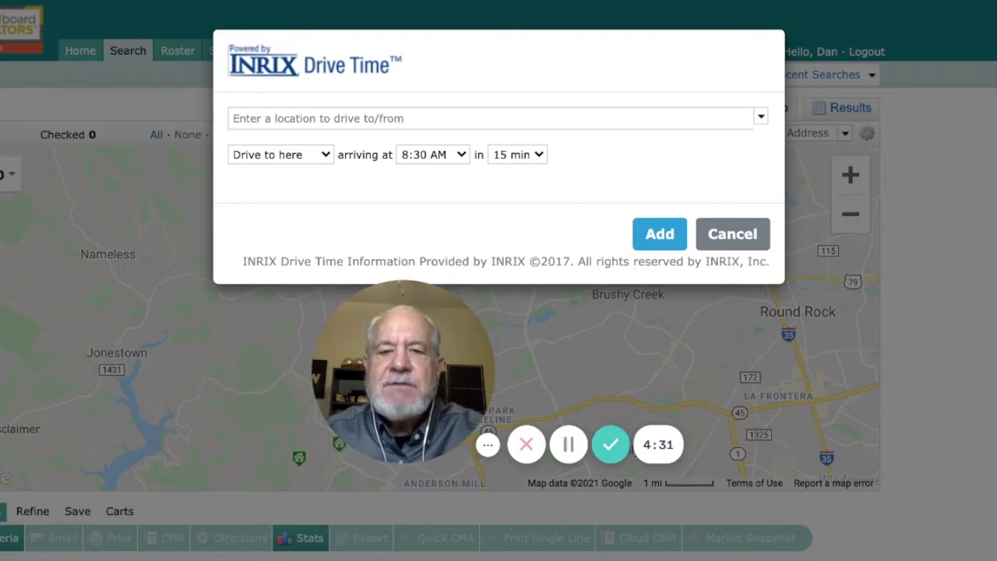
left_click(234, 118)
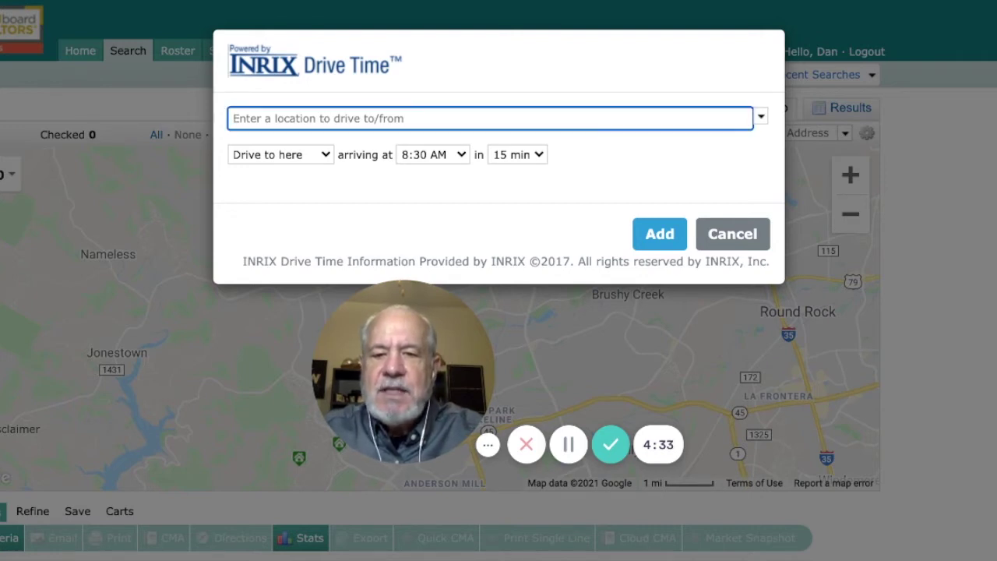
type("1401 Medical Pkwy, Cedar Park, TX 78613, USA")
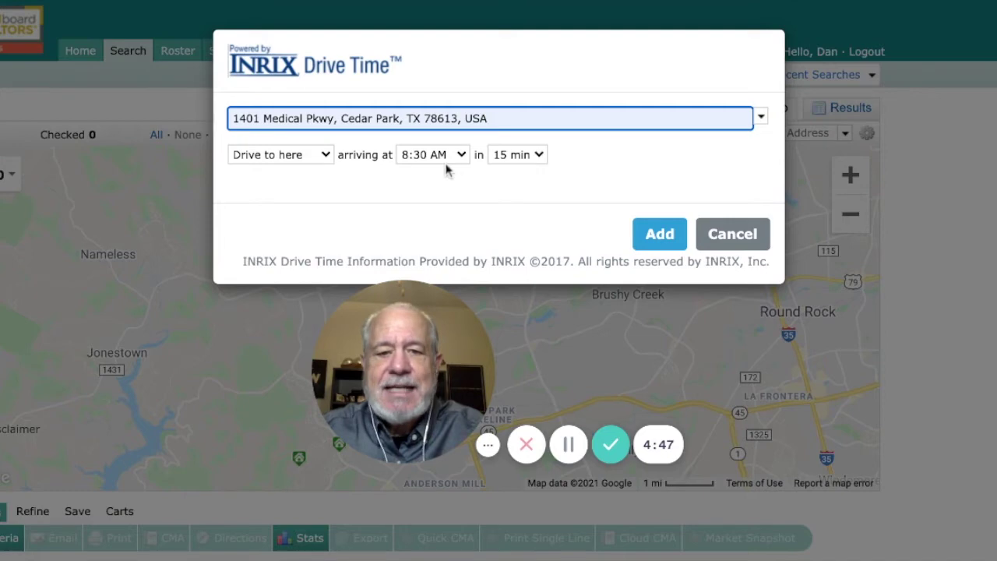
key("Tab")
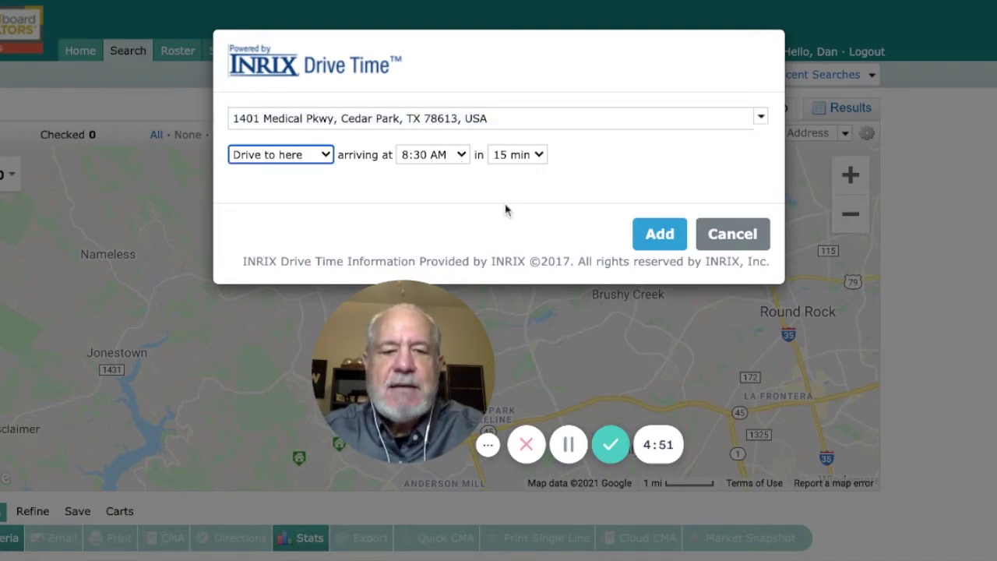
left_click(658, 234)
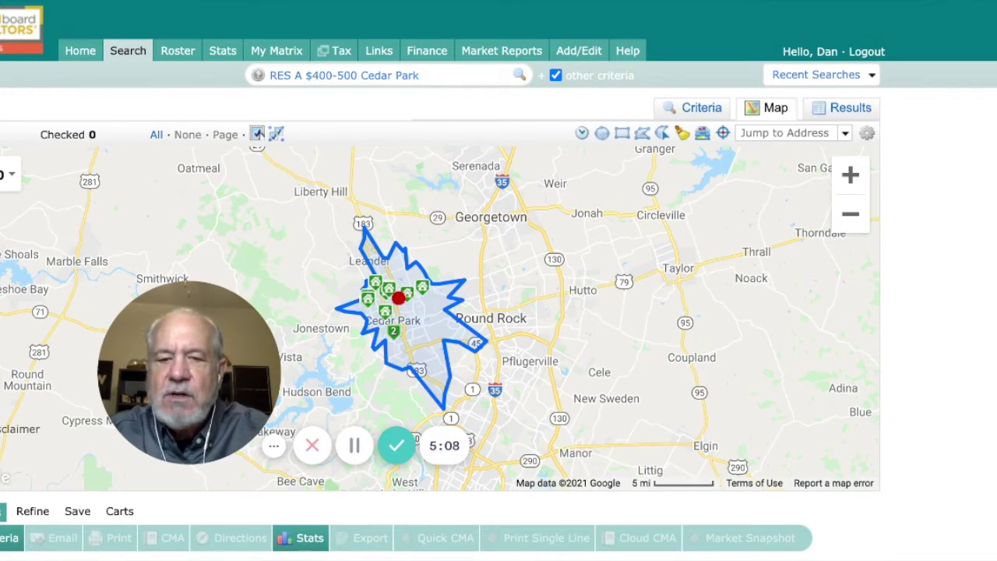
Step: Open the results for the drive-time area and change their display to Agent Full
left_click(844, 179)
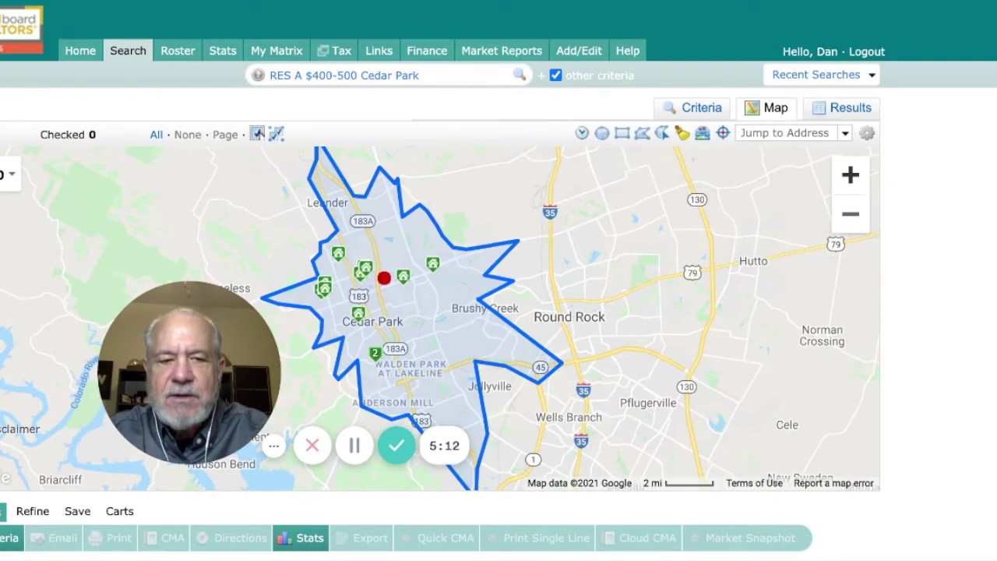
left_click(835, 110)
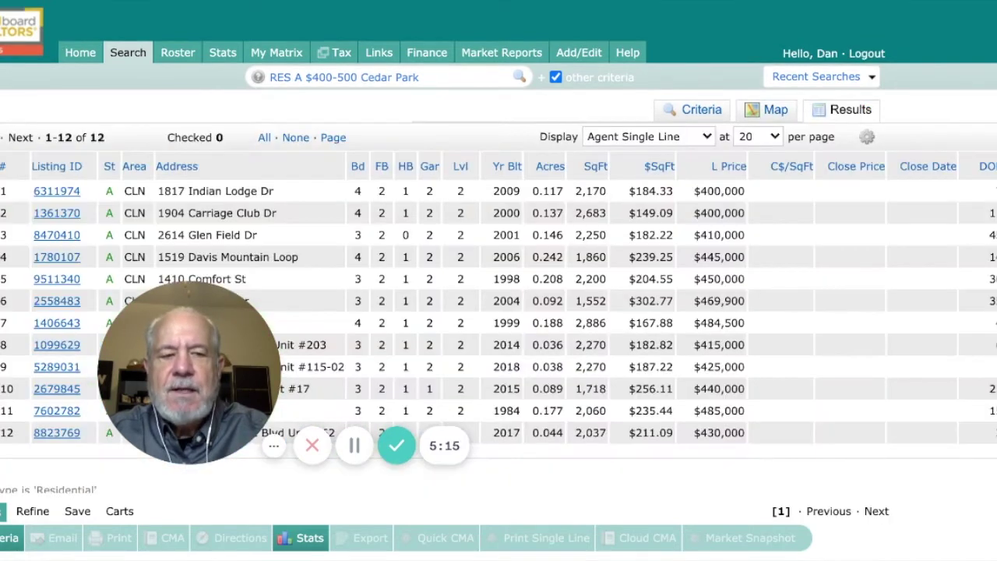
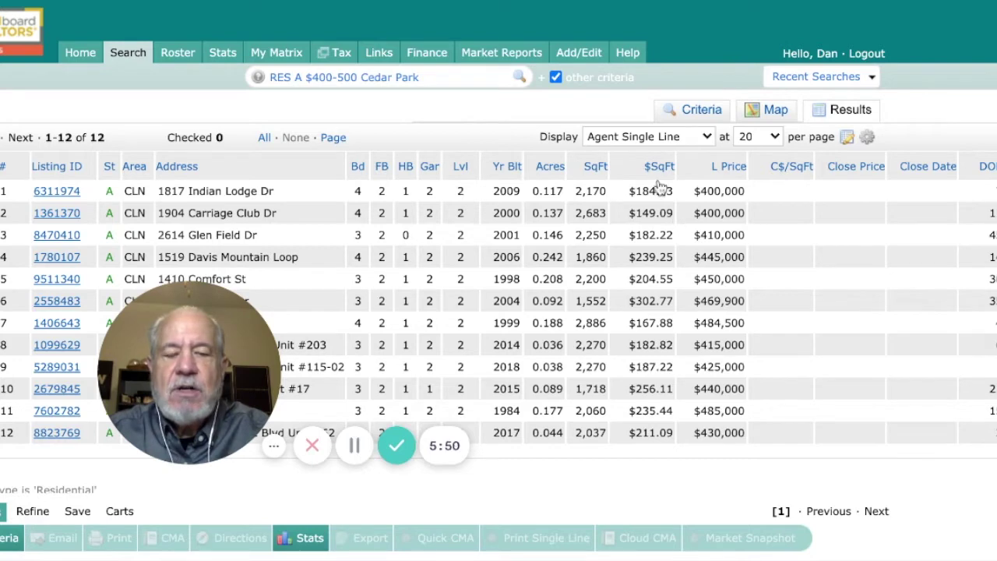
left_click(633, 138)
left_click(623, 117)
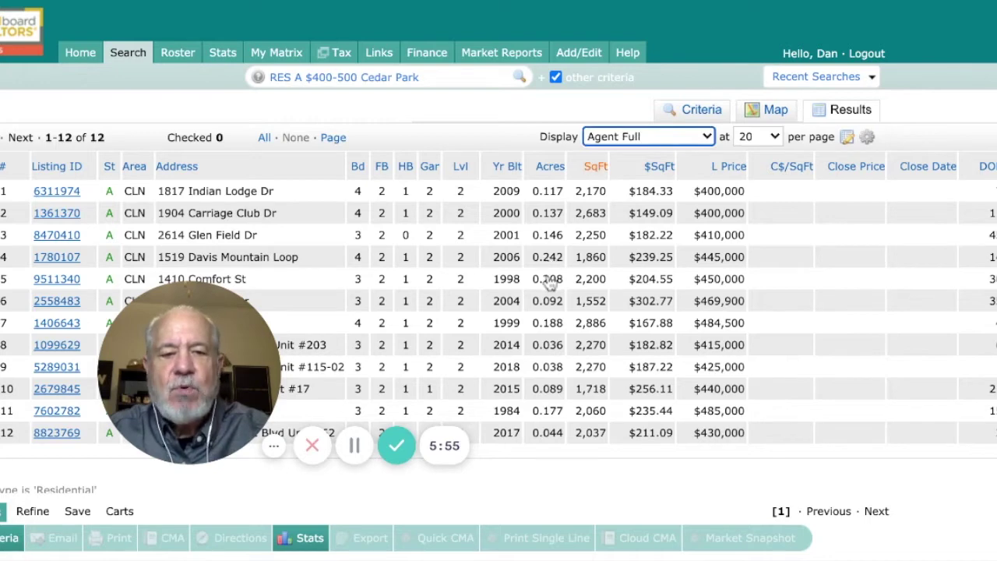
scroll(512, 350, "down", 5)
scroll(512, 351, "up", 1)
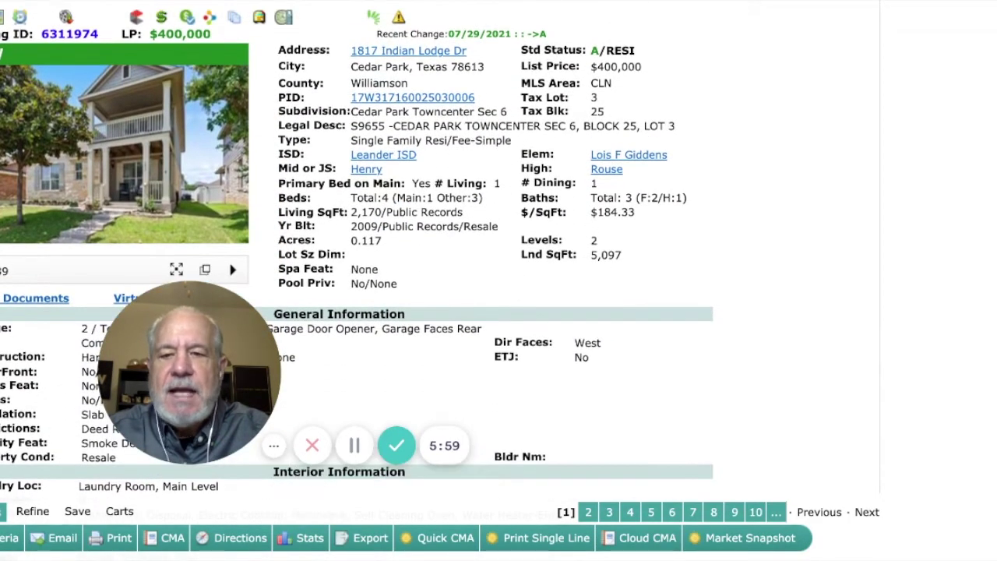
Step: Browse the $400,000 listing's enlarged photos from the exterior through the kitchen and bedroom to photo 22, and close the photo viewer
mouse_move(195, 181)
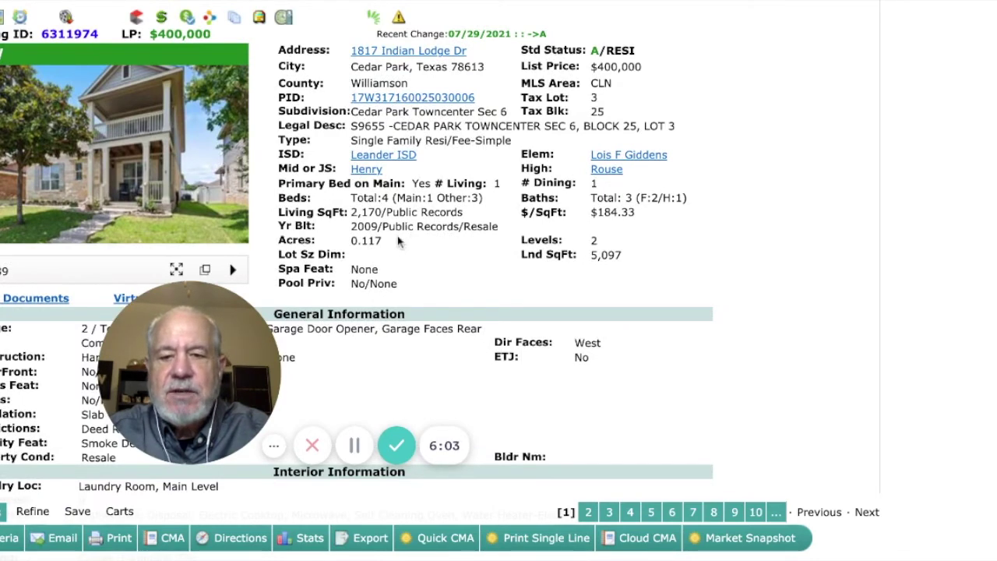
left_click(177, 268)
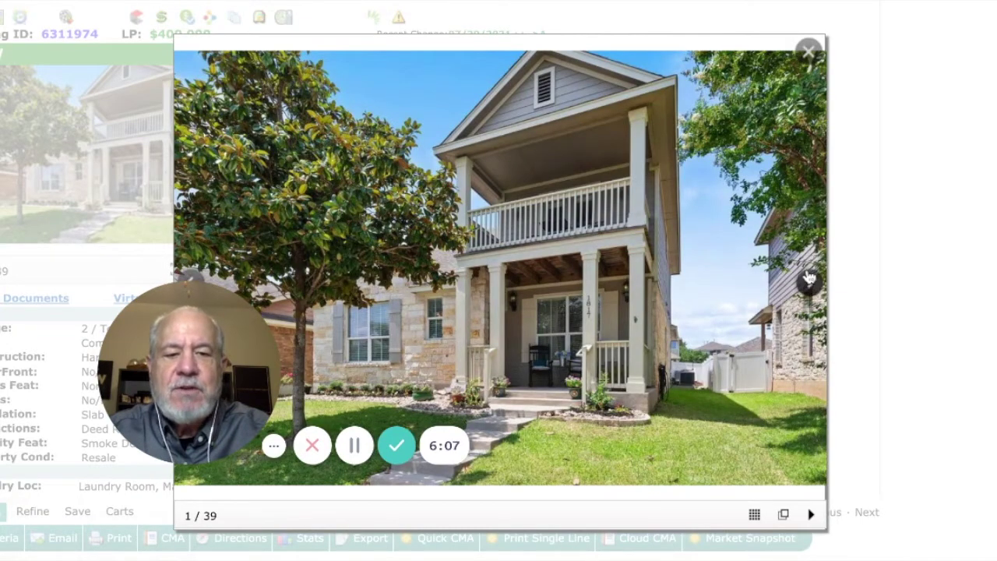
mouse_move(239, 389)
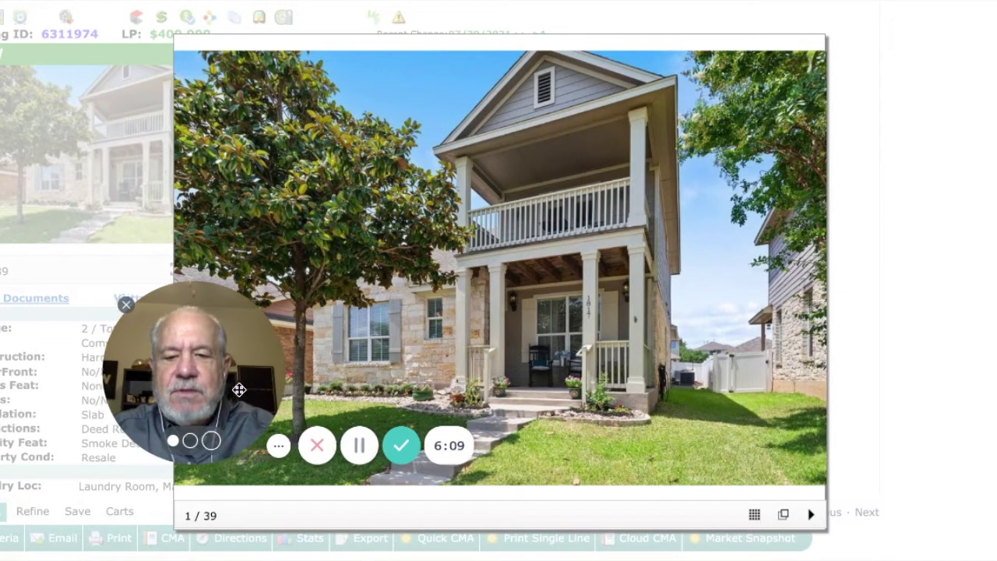
left_click_drag(239, 389, 283, 396)
left_click(797, 284)
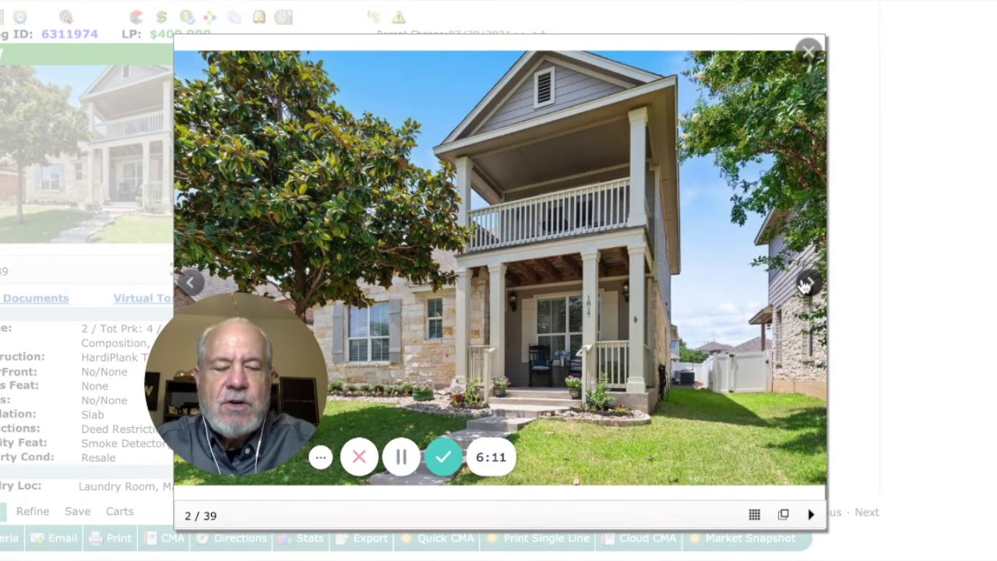
left_click(803, 284)
left_click(809, 283)
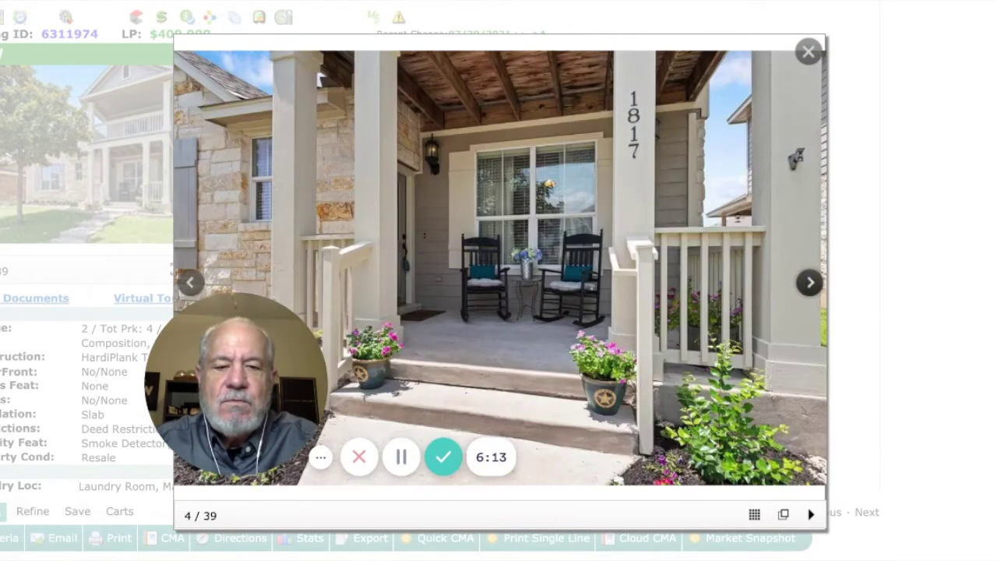
left_click(811, 283)
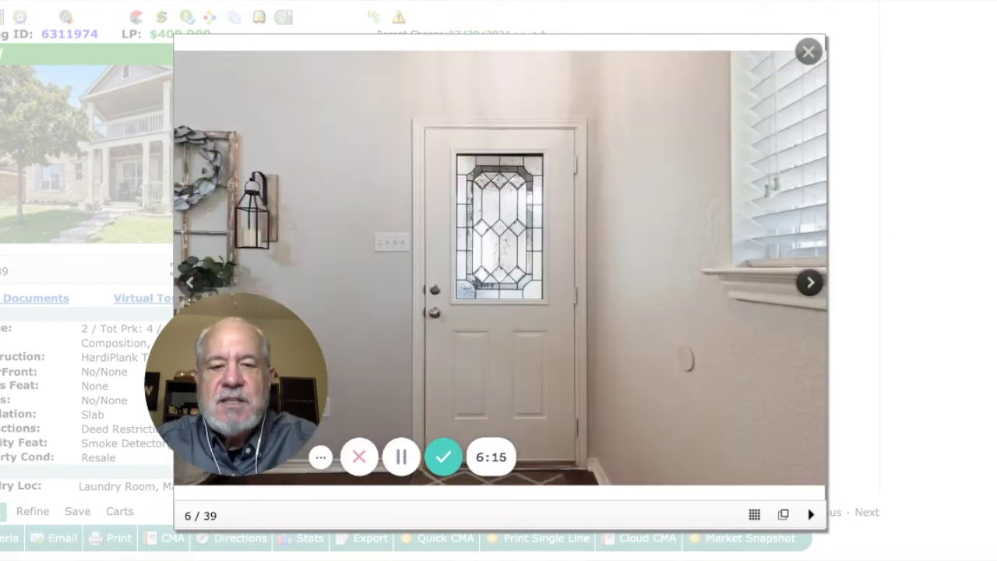
left_click(810, 283)
left_click(810, 283)
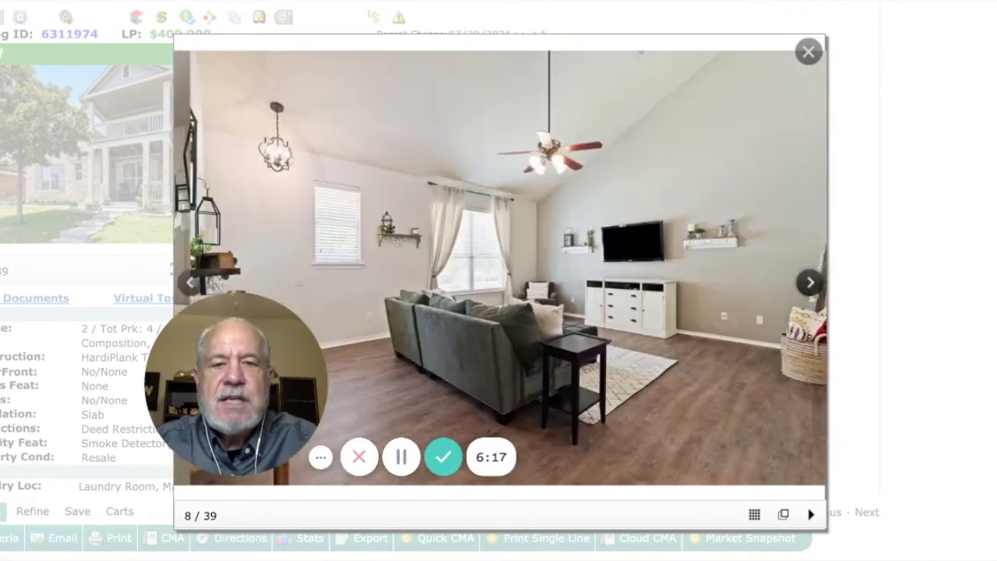
left_click(811, 282)
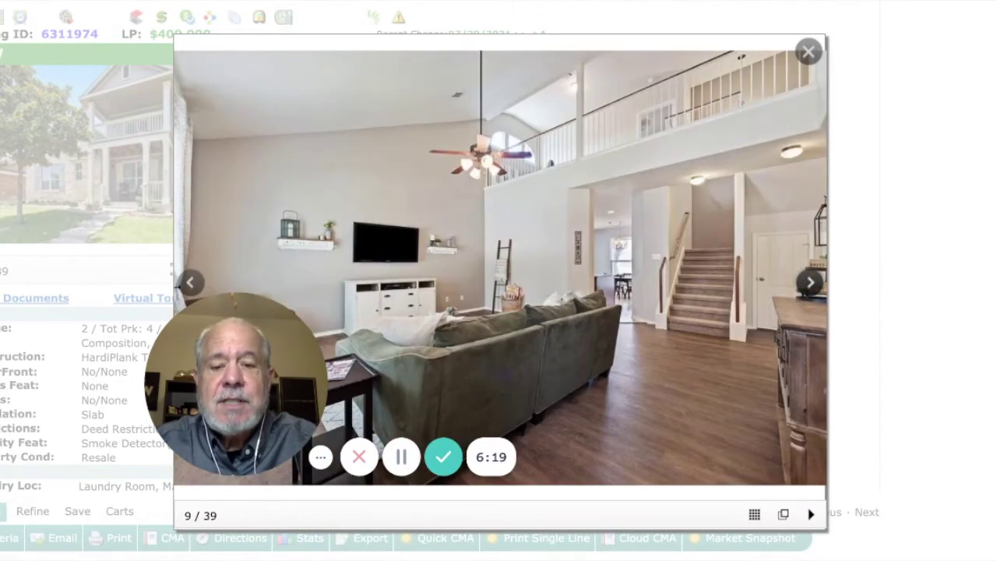
left_click(811, 283)
left_click(810, 283)
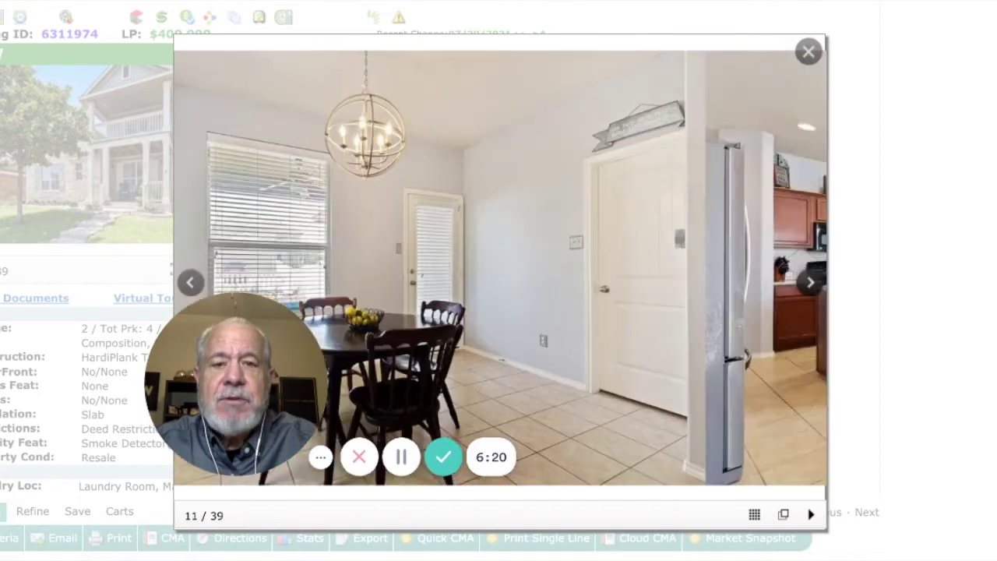
key("Right")
key("Right")
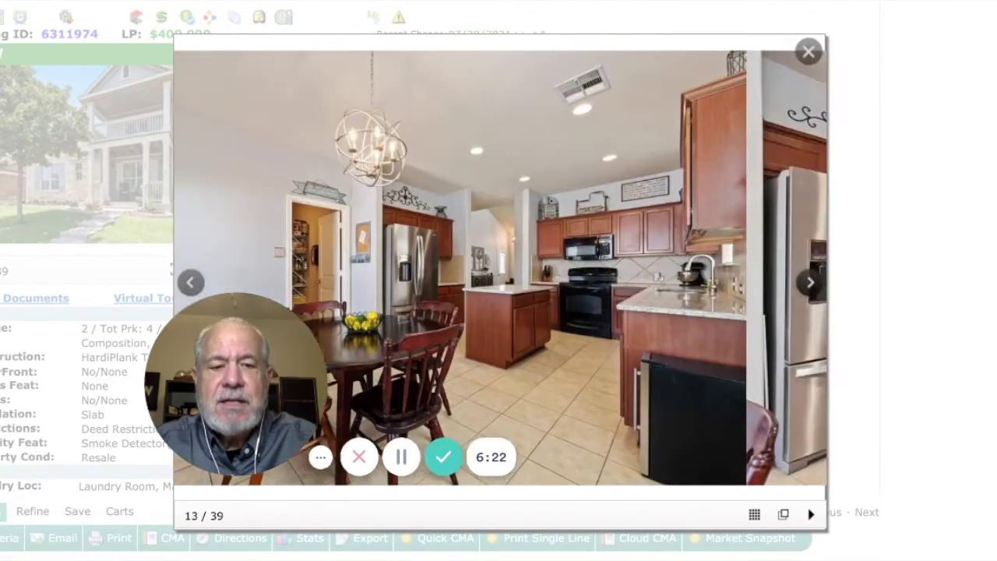
key("Right")
key("Right")
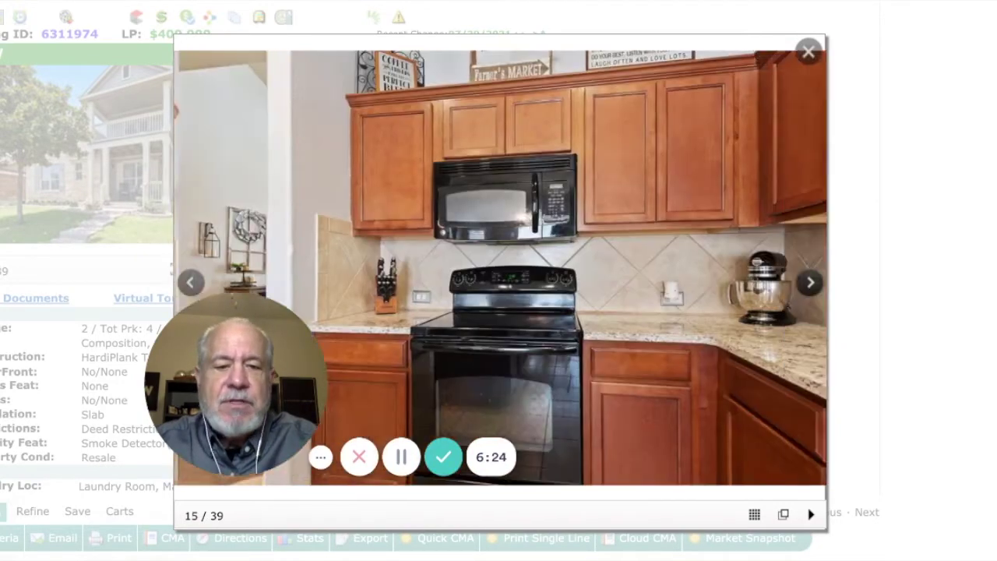
key("Right")
key("Right")
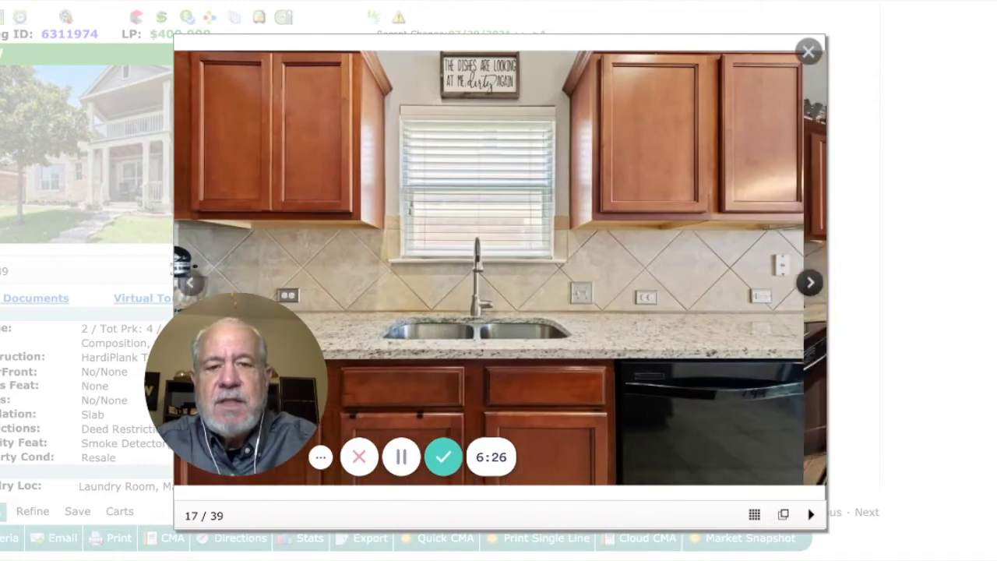
key("Right")
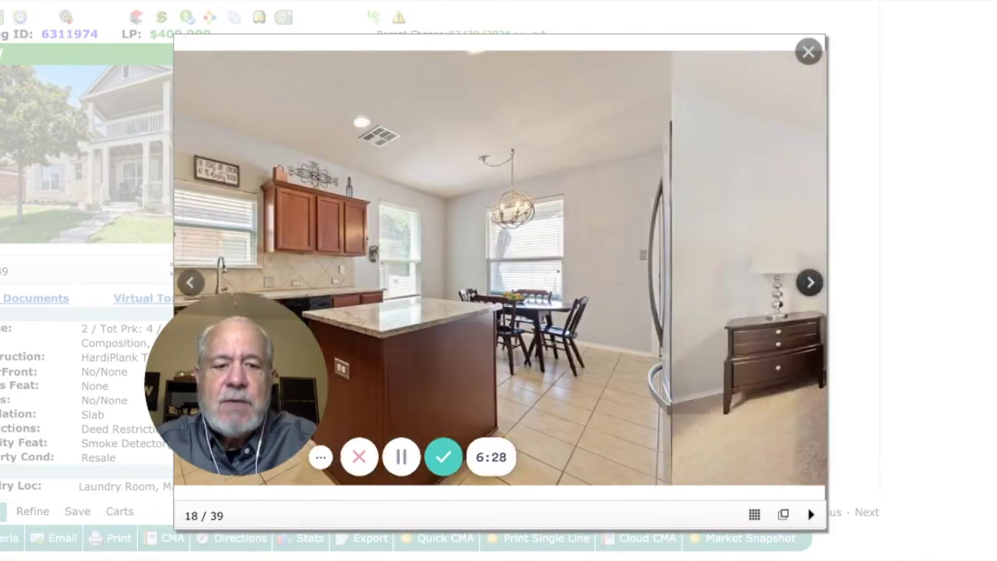
key("Right")
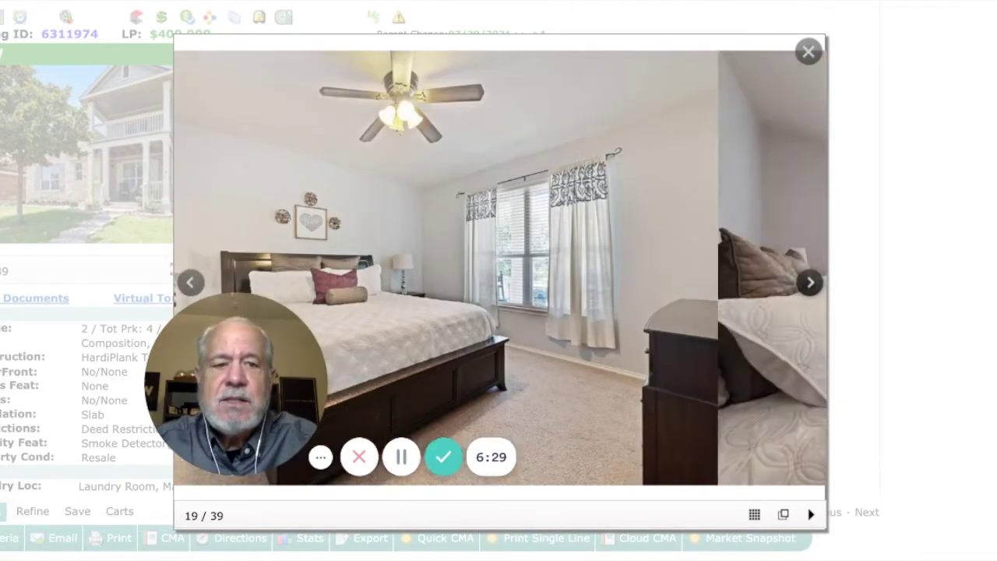
key("Right")
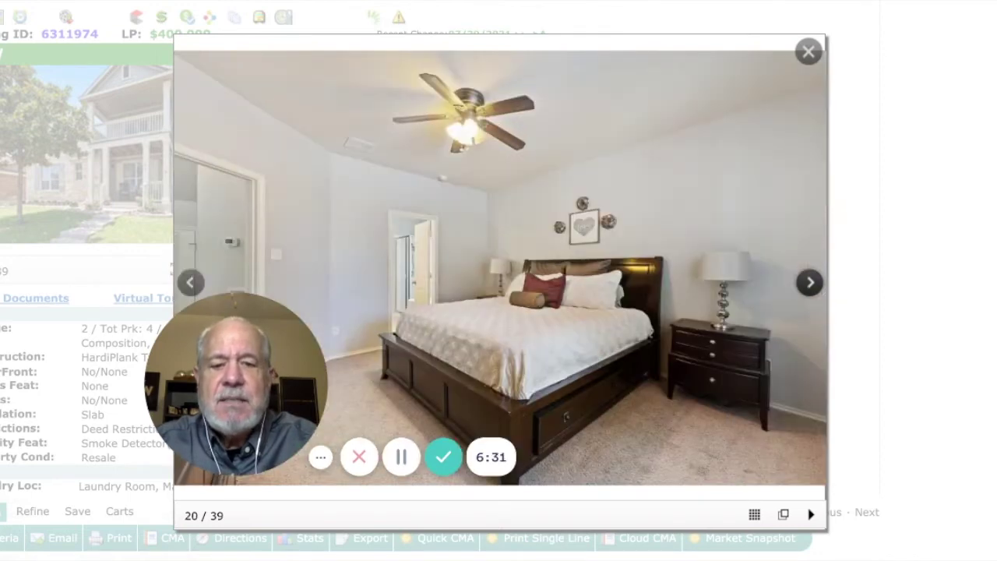
key("Right")
key("Right")
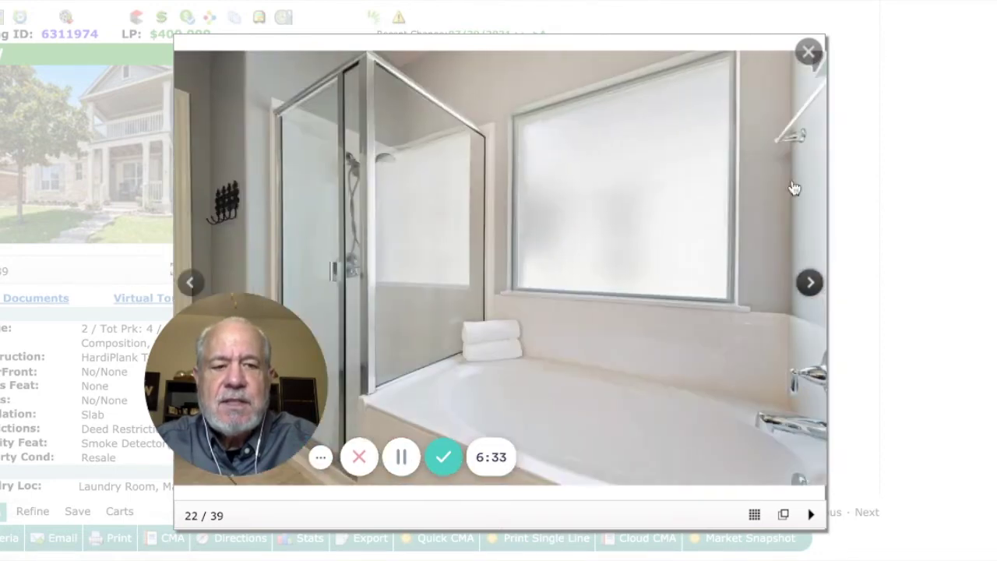
left_click(807, 52)
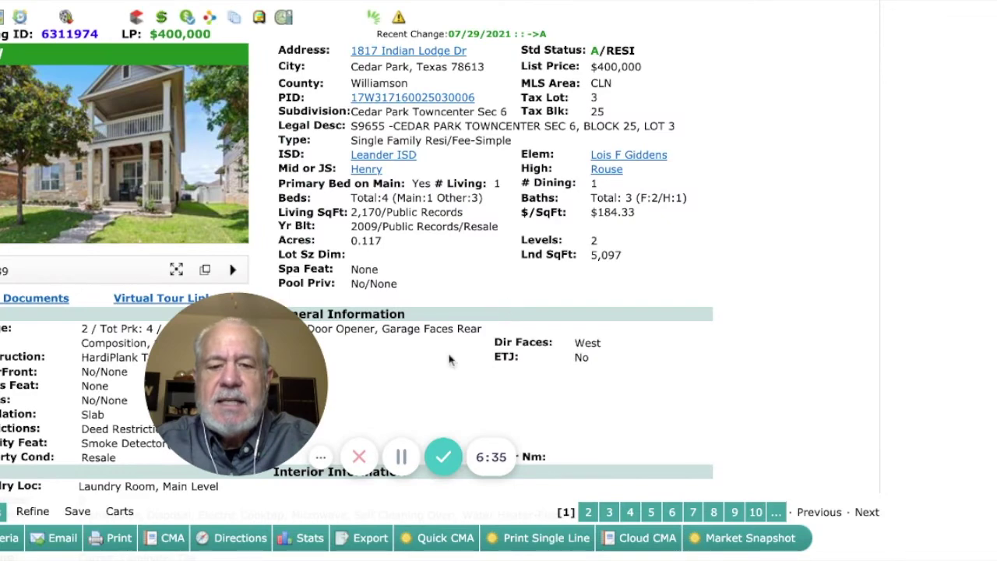
Step: Review the listing's details down to the first remarks paragraph and highlight its opening note "Multiple offers received.", clearing the selection after reading
left_click_drag(307, 379, 307, 383)
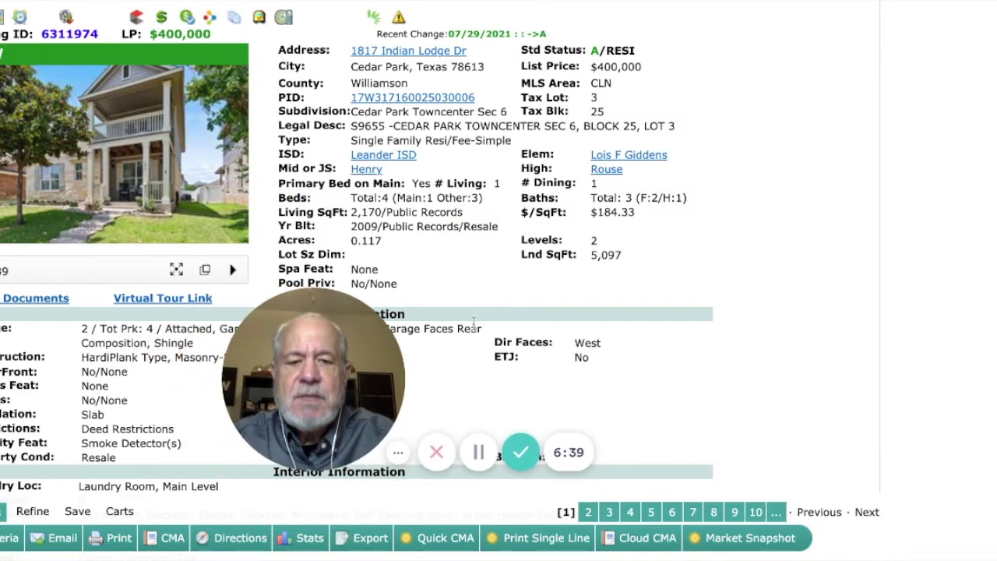
scroll(473, 321, "down", 7)
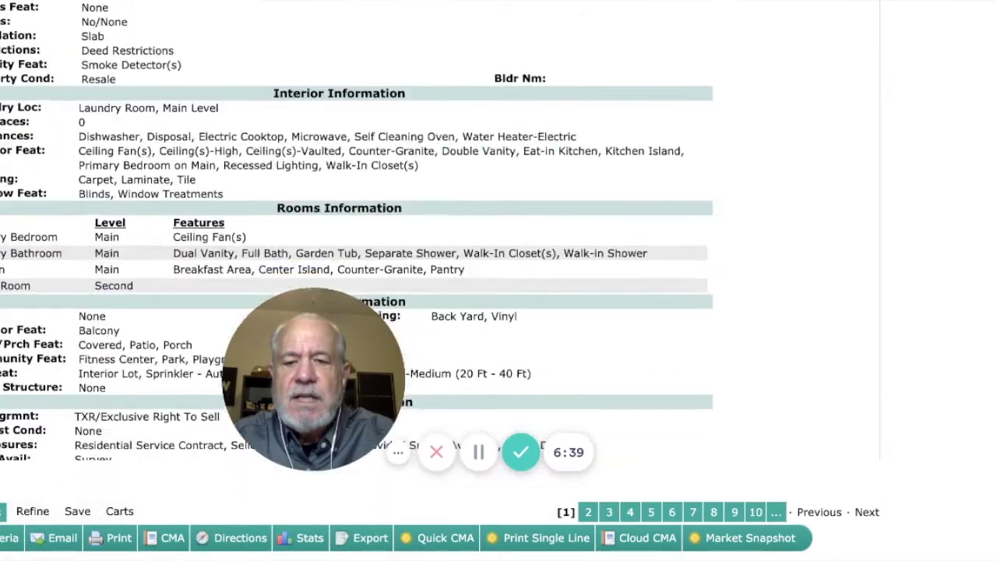
scroll(357, 247, "down", 5)
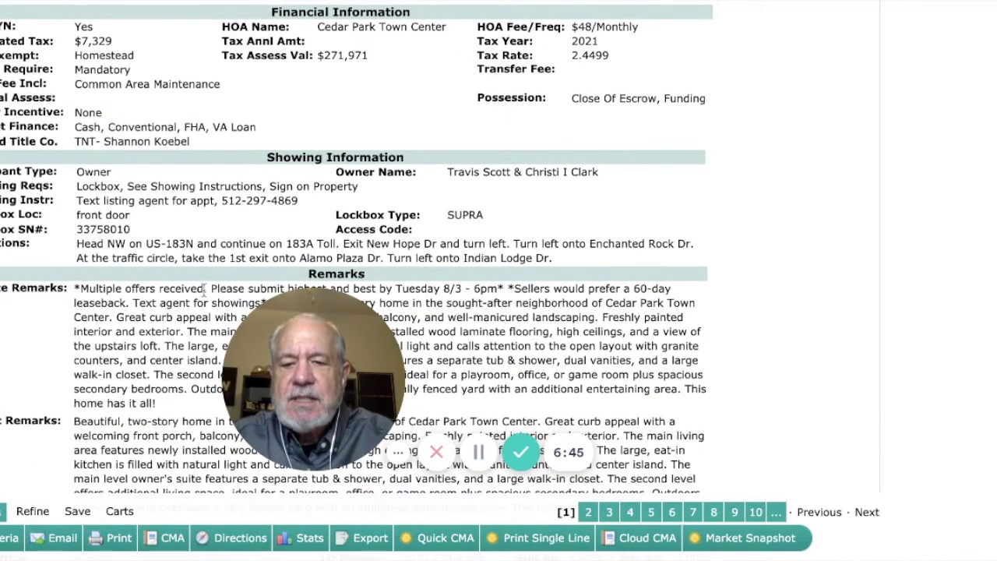
left_click_drag(207, 284, 37, 288)
key("shift+Right")
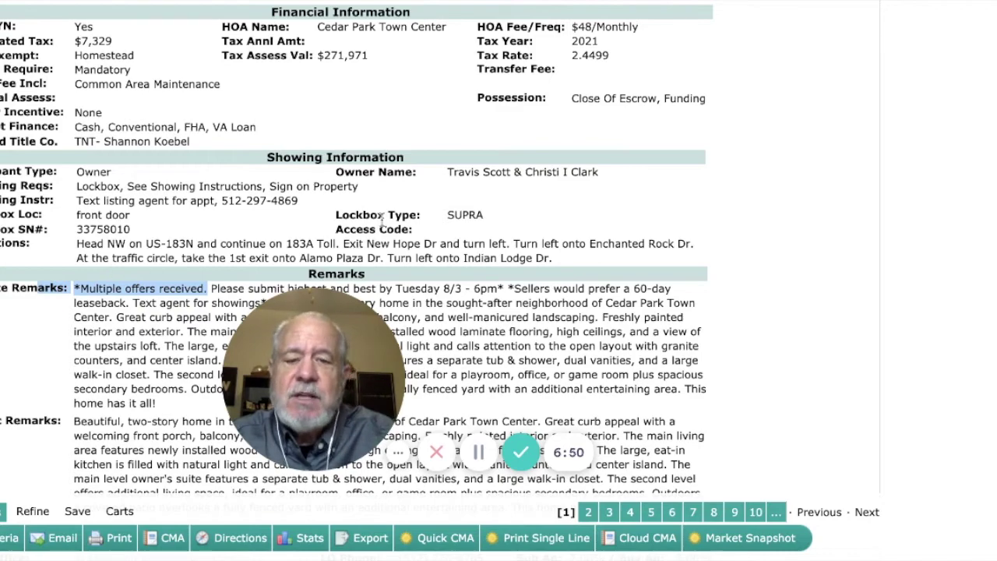
left_click(419, 227)
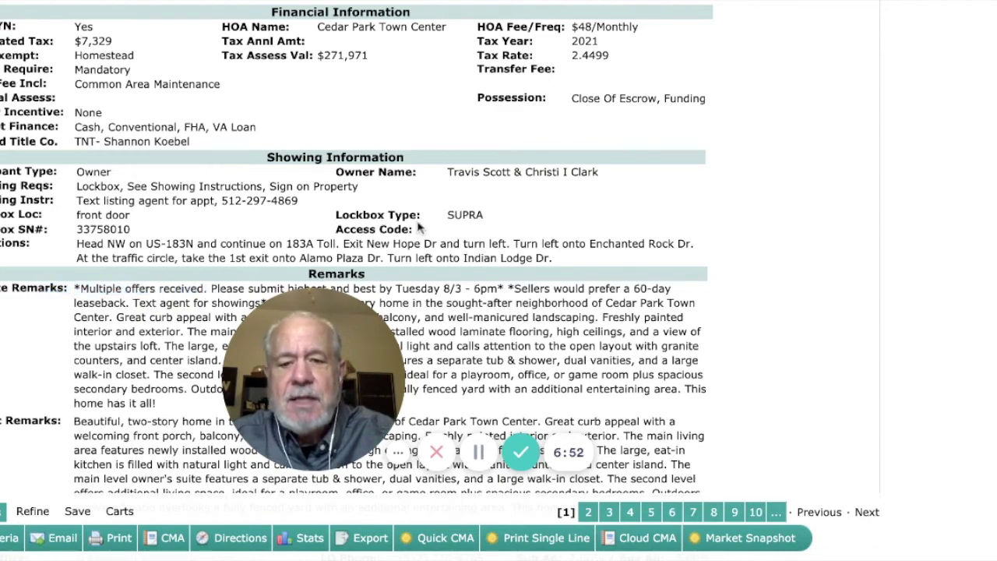
Step: Highlight the entire second remarks paragraph above the Agent/Office Information to read it, clear the selection, and return to the listing's beginning
scroll(419, 227, "down", 5)
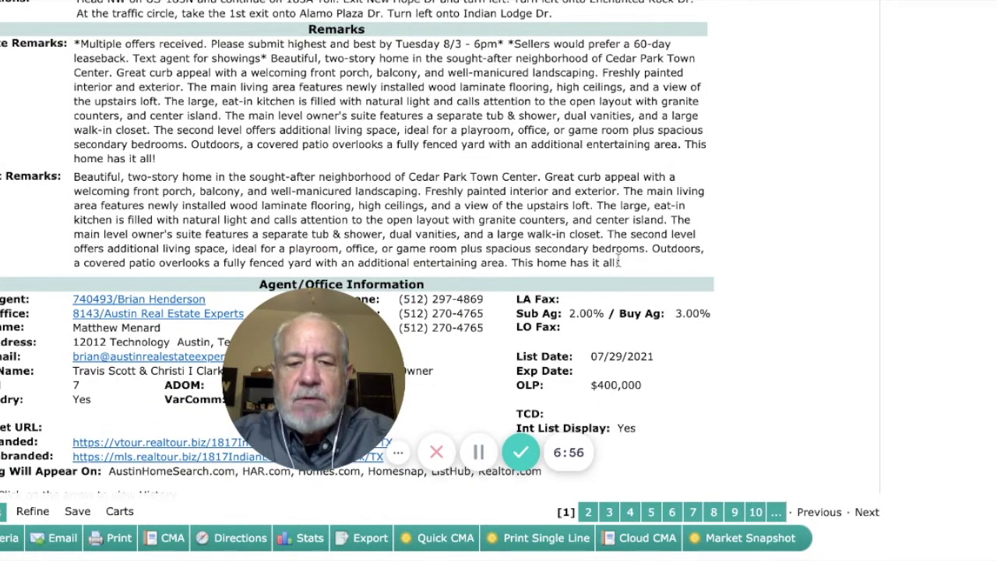
left_click_drag(619, 264, 74, 177)
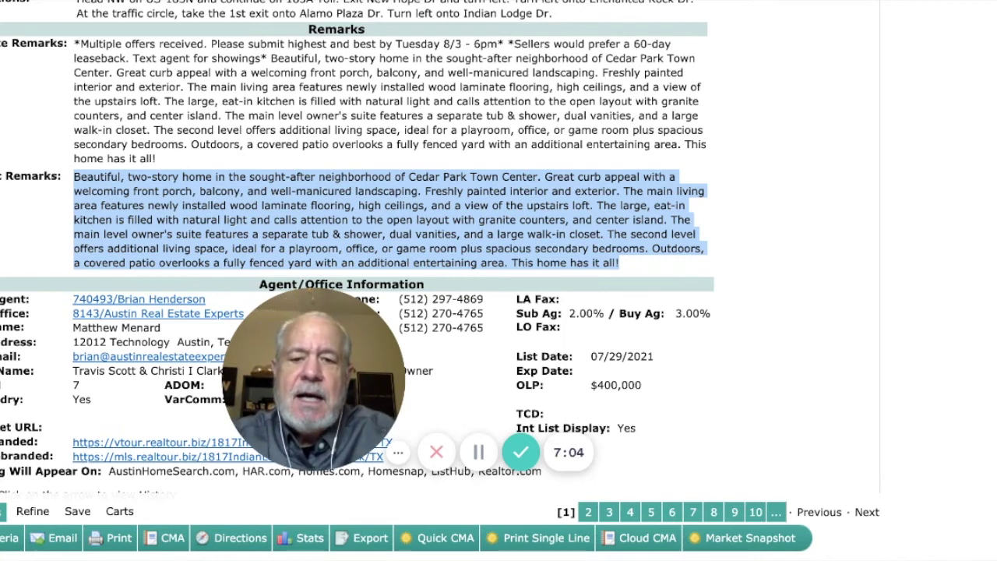
left_click(163, 215)
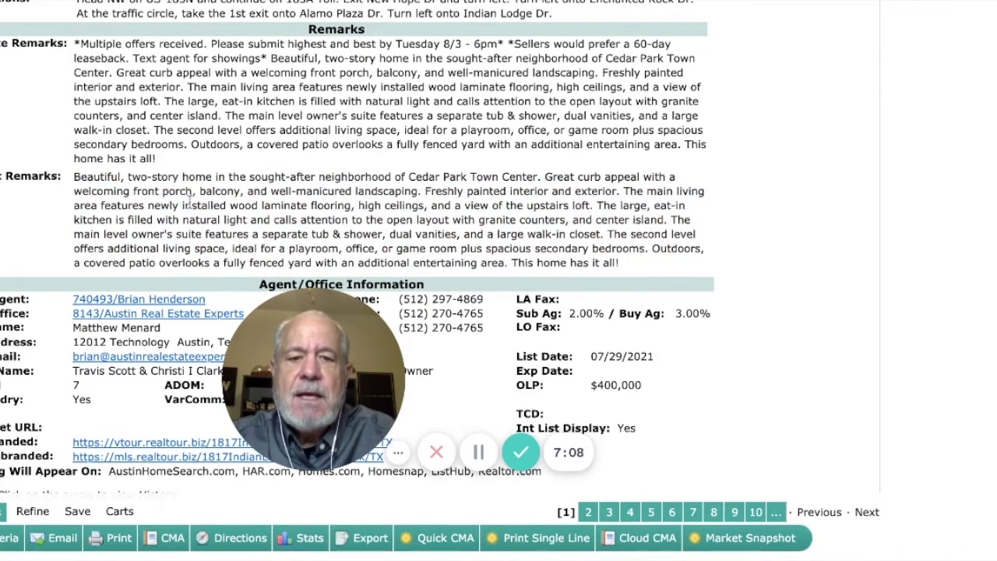
scroll(187, 204, "up", 15)
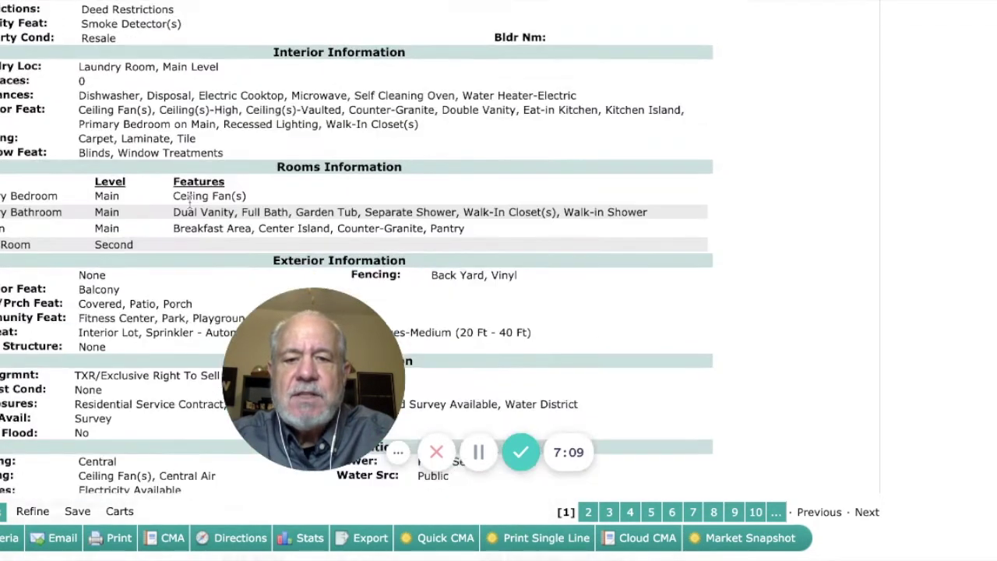
scroll(187, 205, "up", 10)
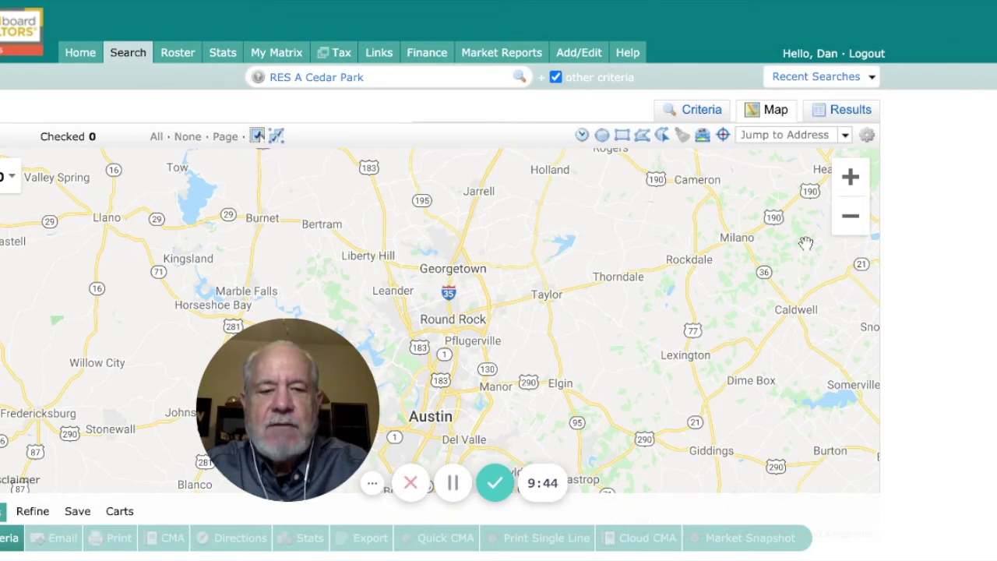
left_click(852, 190)
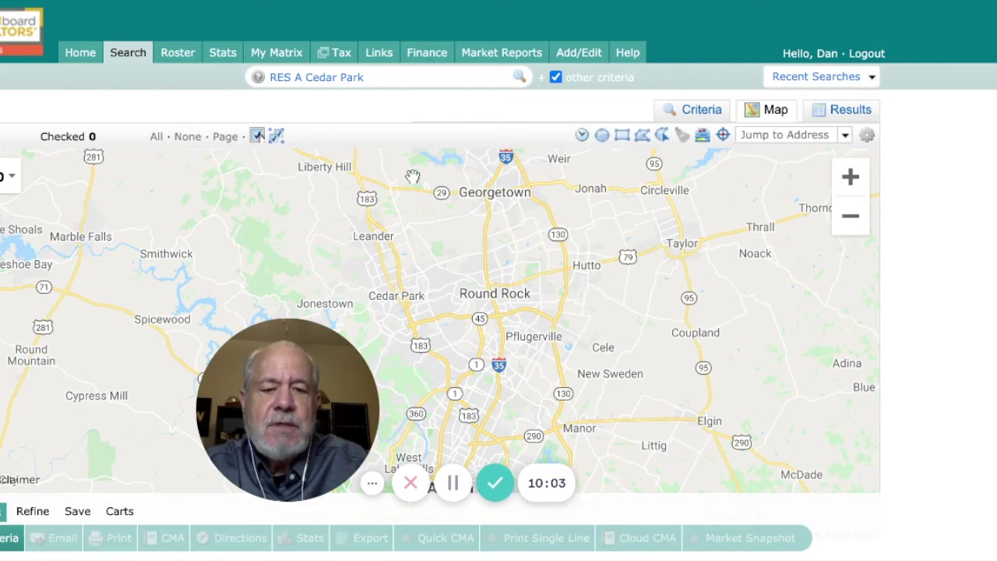
left_click(850, 216)
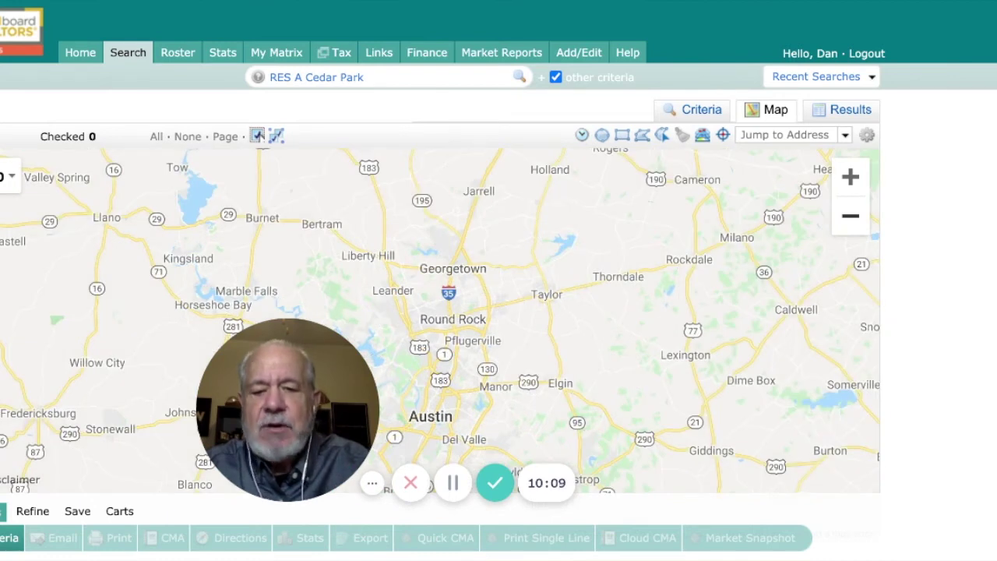